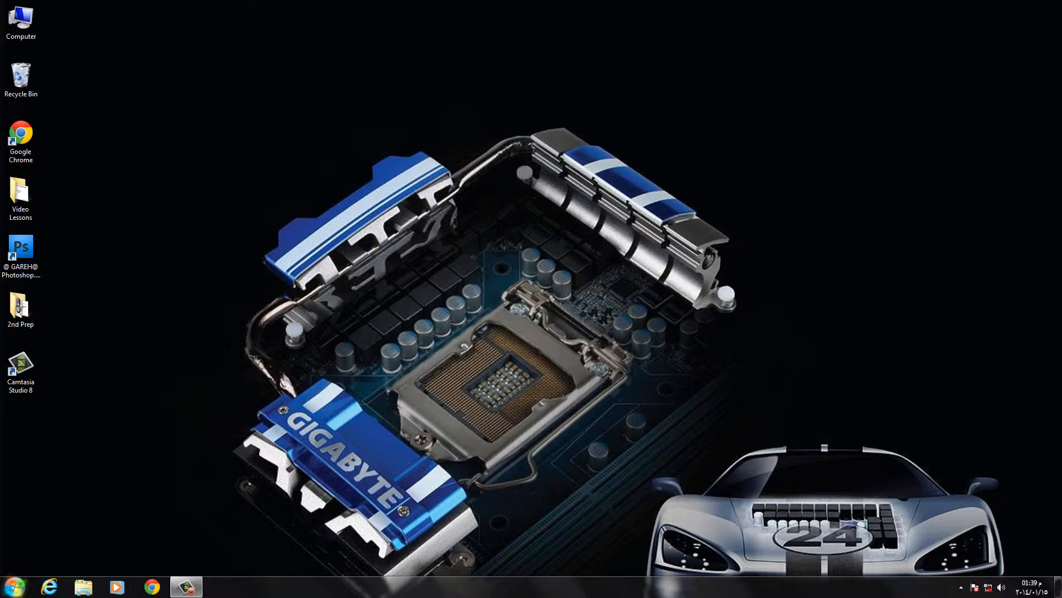
# Launch Camtasia Studio 8 from the TechSmith program folder and dismiss the upgrade check notice
pyautogui.click(14, 586)
pyautogui.click(35, 540)
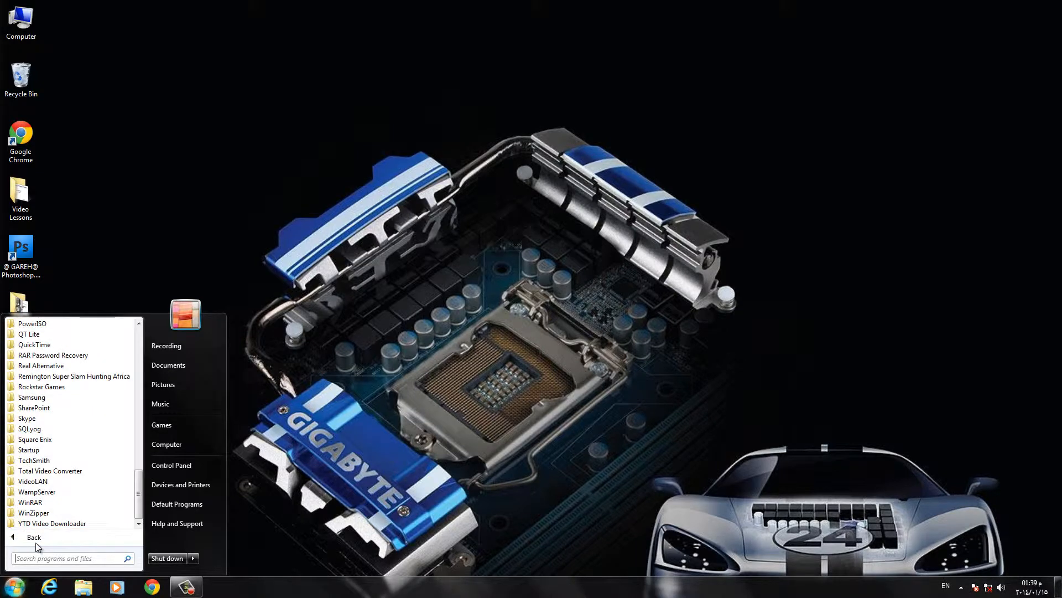
pyautogui.click(57, 460)
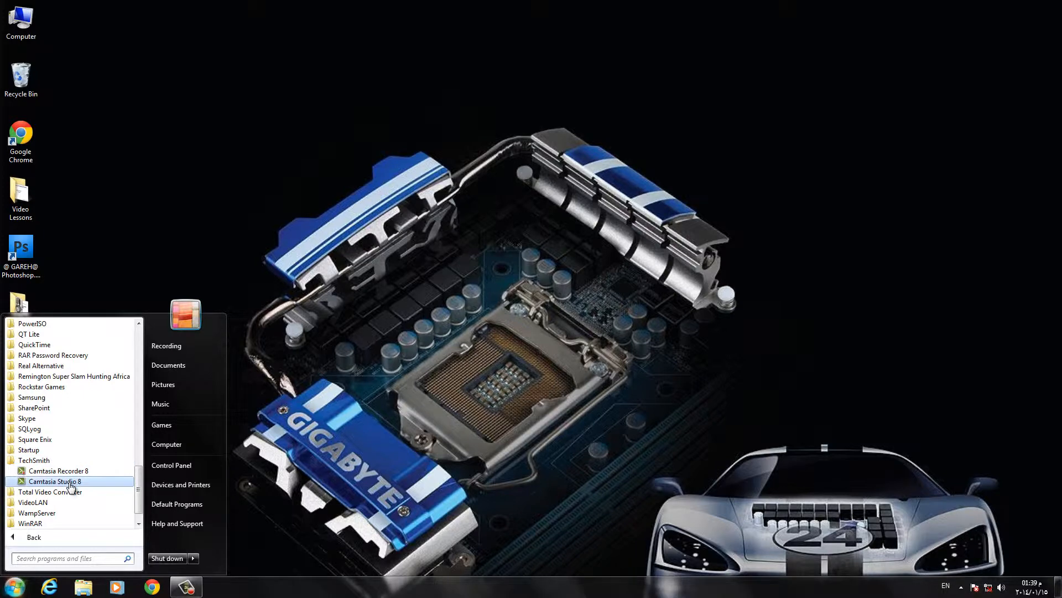
pyautogui.click(69, 482)
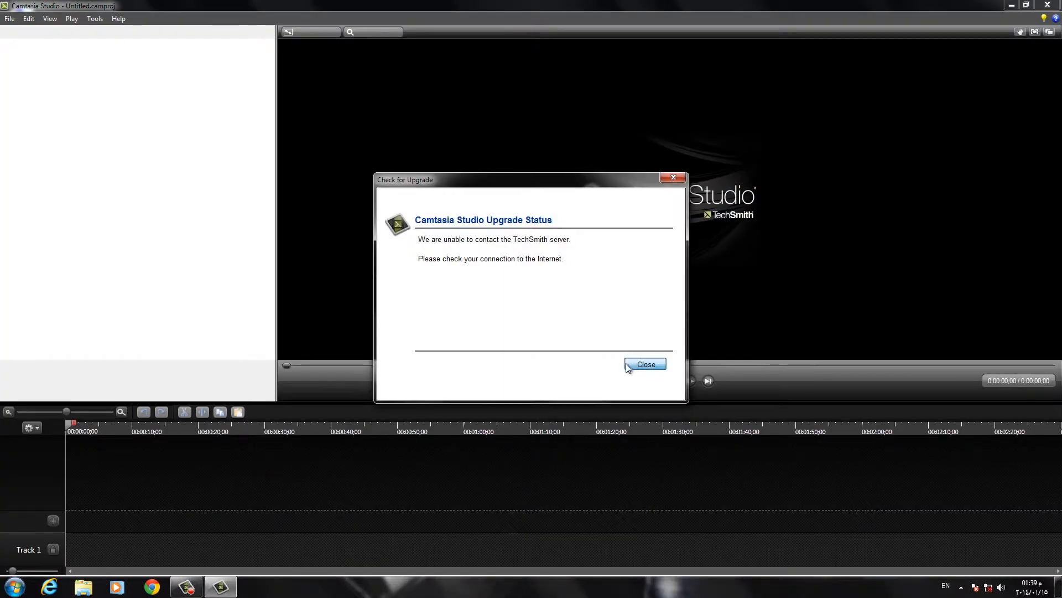
pyautogui.click(627, 364)
pyautogui.click(664, 383)
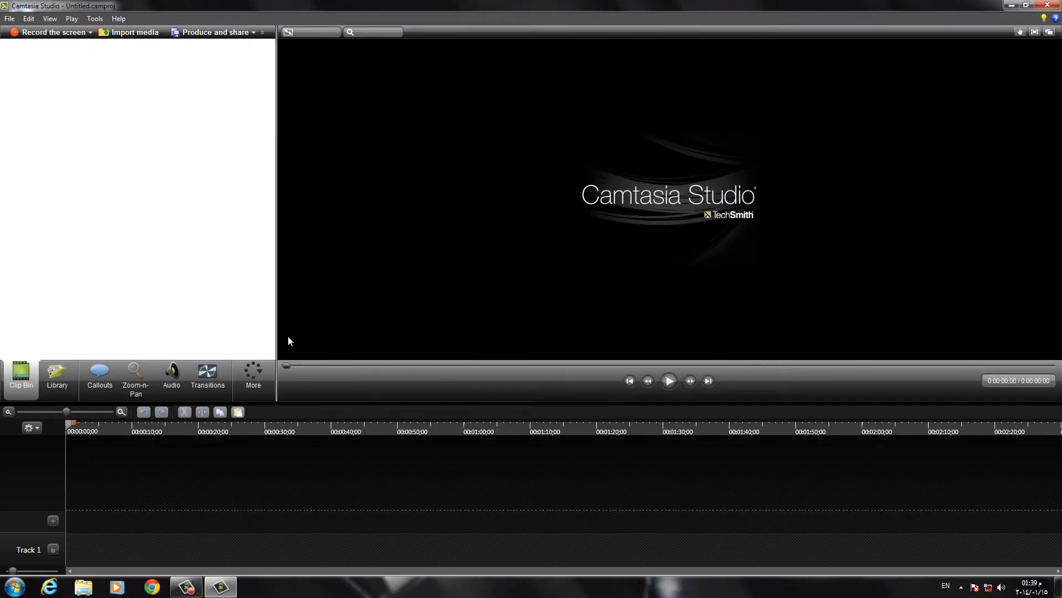
# Import the Video 7 recording from the Recording folder inside 2nd Prep on the desktop
pyautogui.click(9, 18)
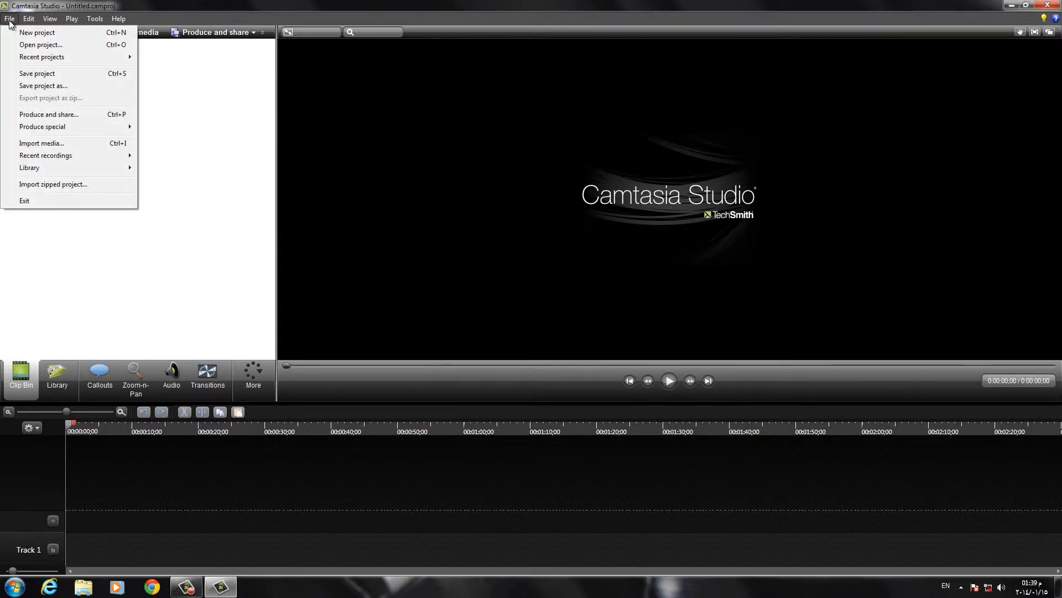
pyautogui.click(100, 142)
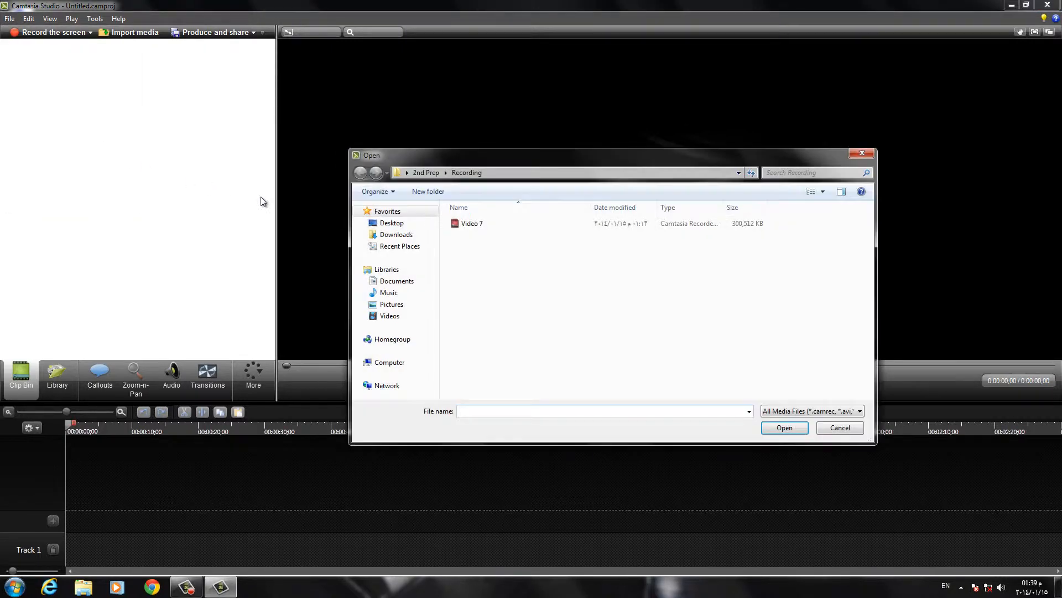
pyautogui.click(396, 223)
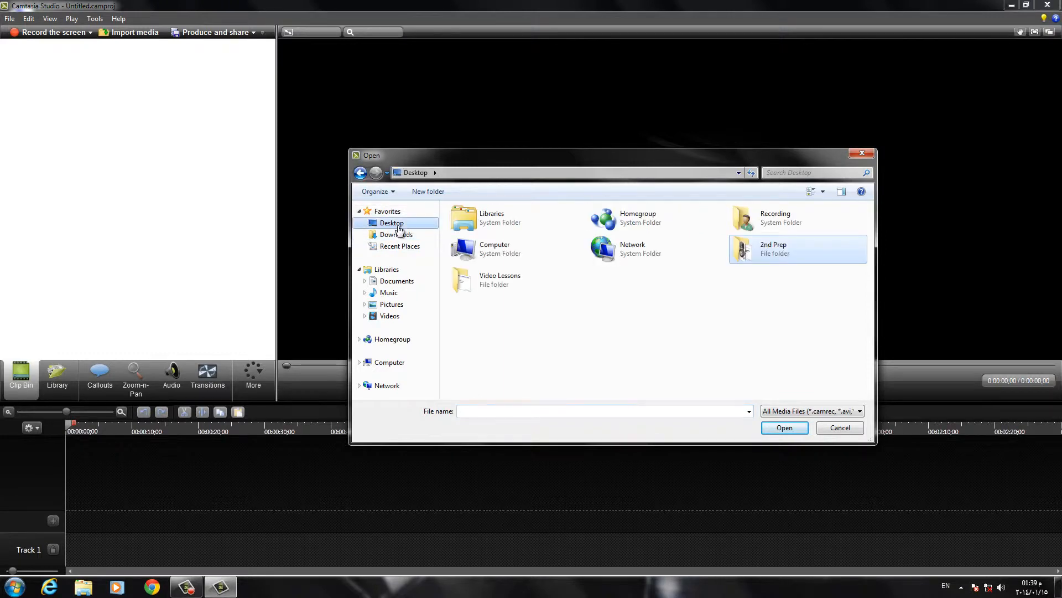
pyautogui.doubleClick(772, 252)
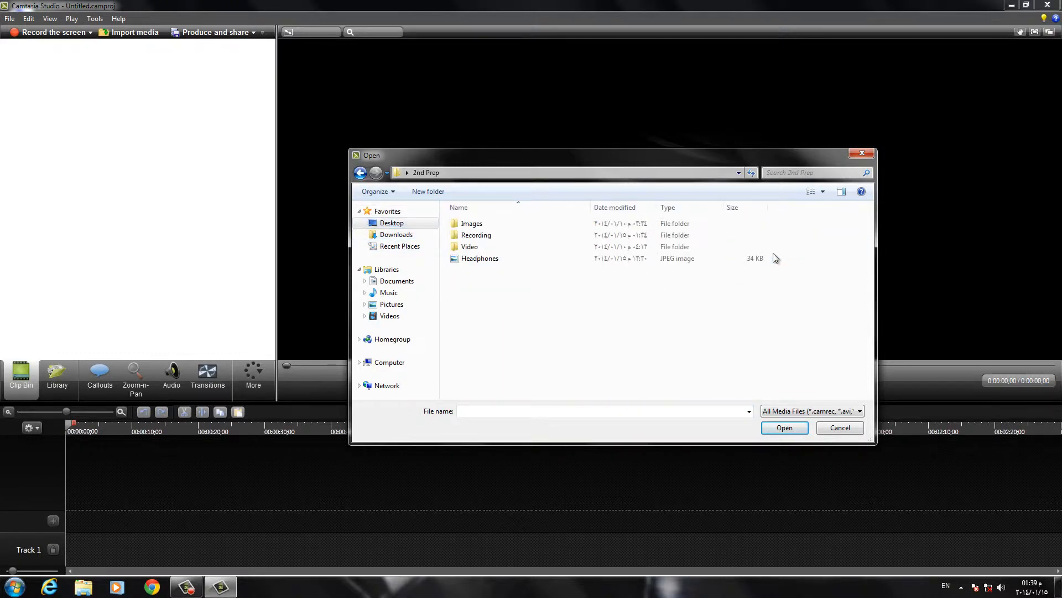
pyautogui.doubleClick(491, 235)
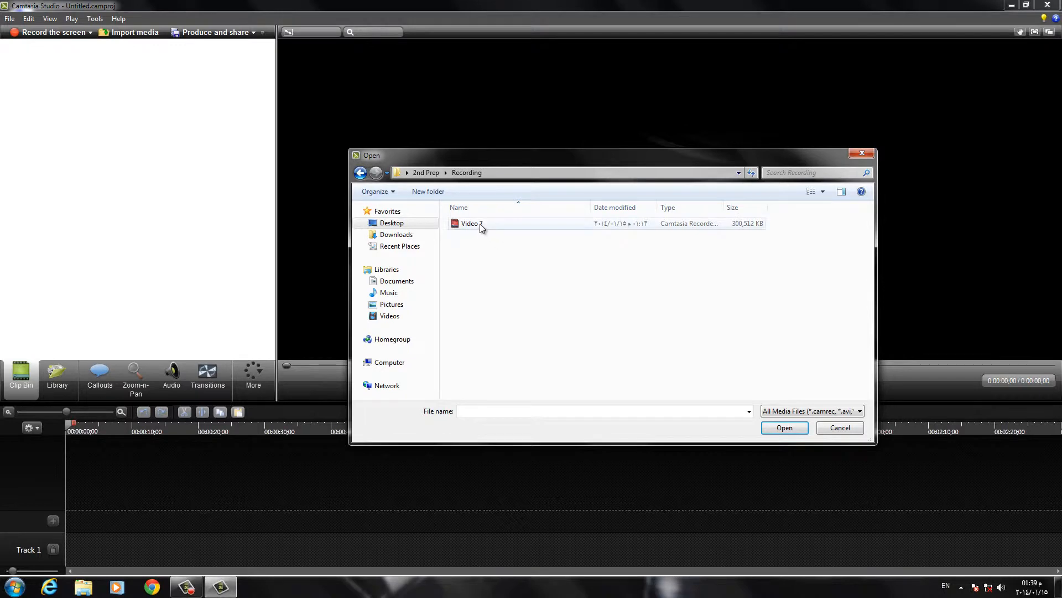
pyautogui.doubleClick(480, 224)
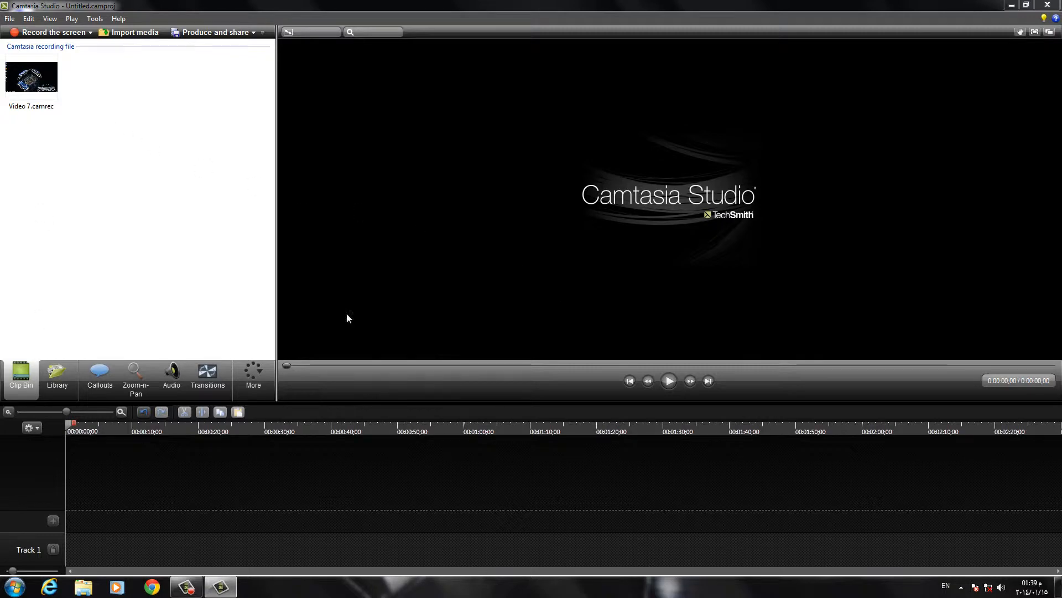
# Add the Video 7 clip to the timeline with editing dimensions of 1920 x 1080 (Recording Dimensions)
pyautogui.click(26, 79)
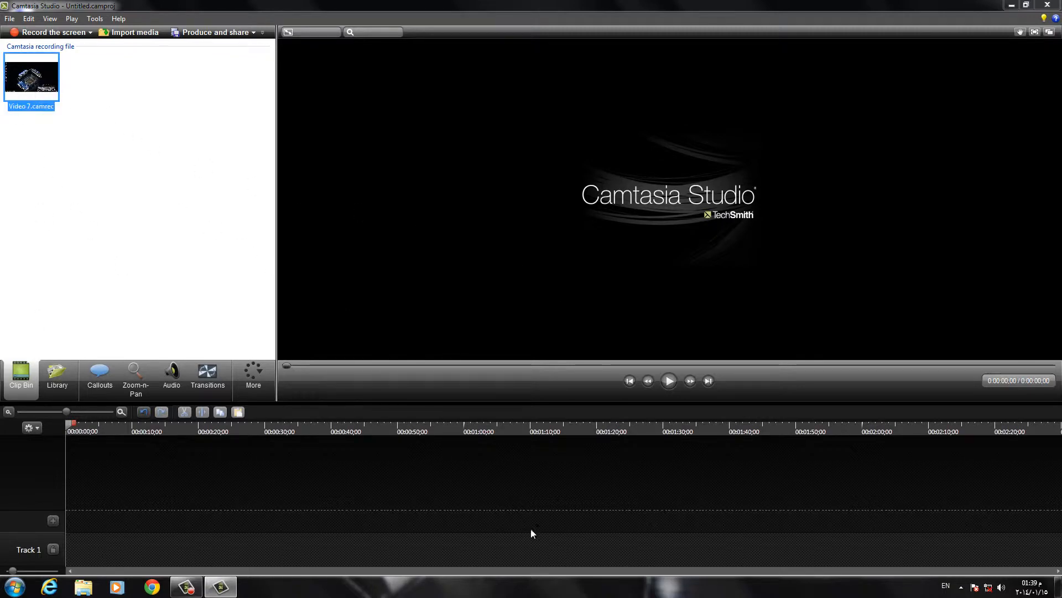
pyautogui.moveTo(28, 77); pyautogui.dragTo(115, 532)
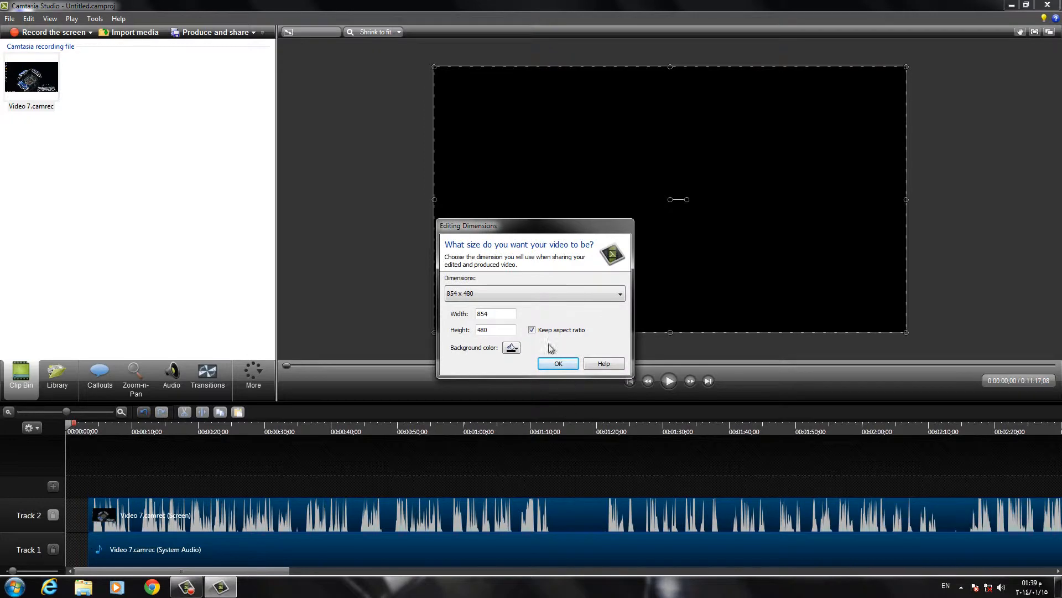
pyautogui.click(490, 295)
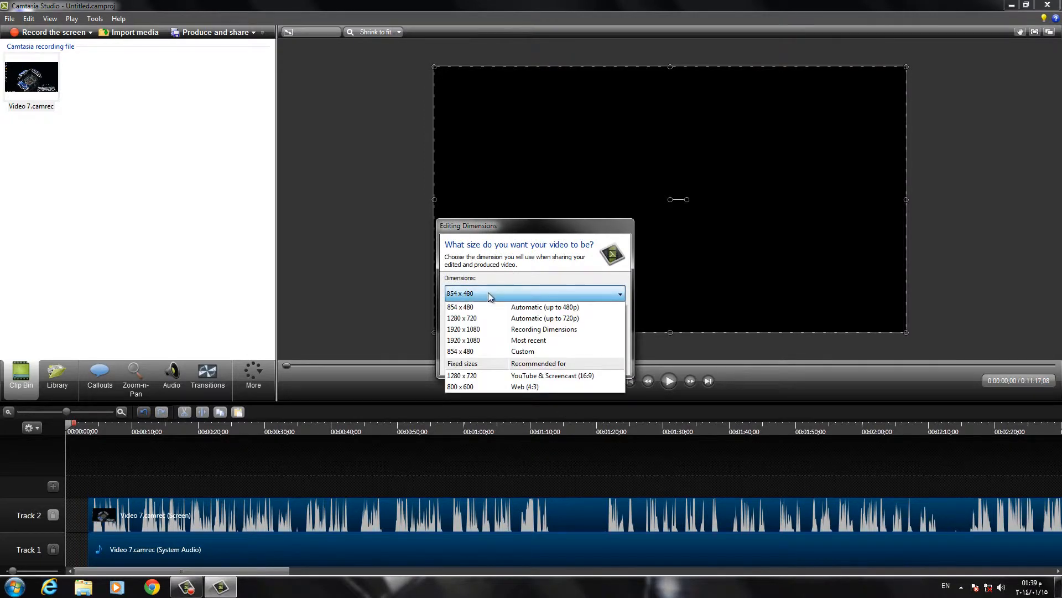
pyautogui.click(530, 331)
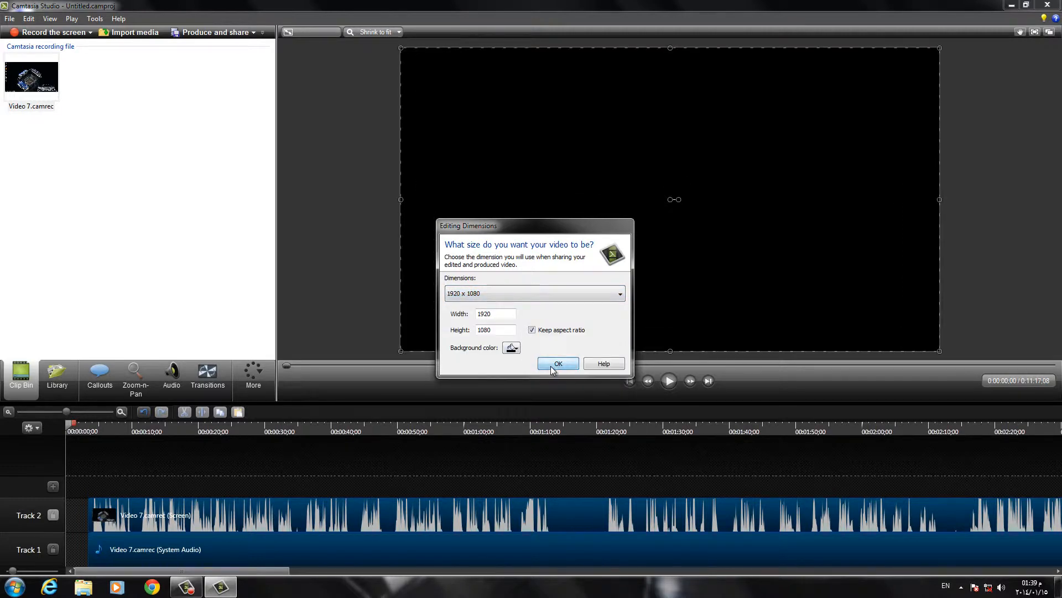
pyautogui.click(557, 364)
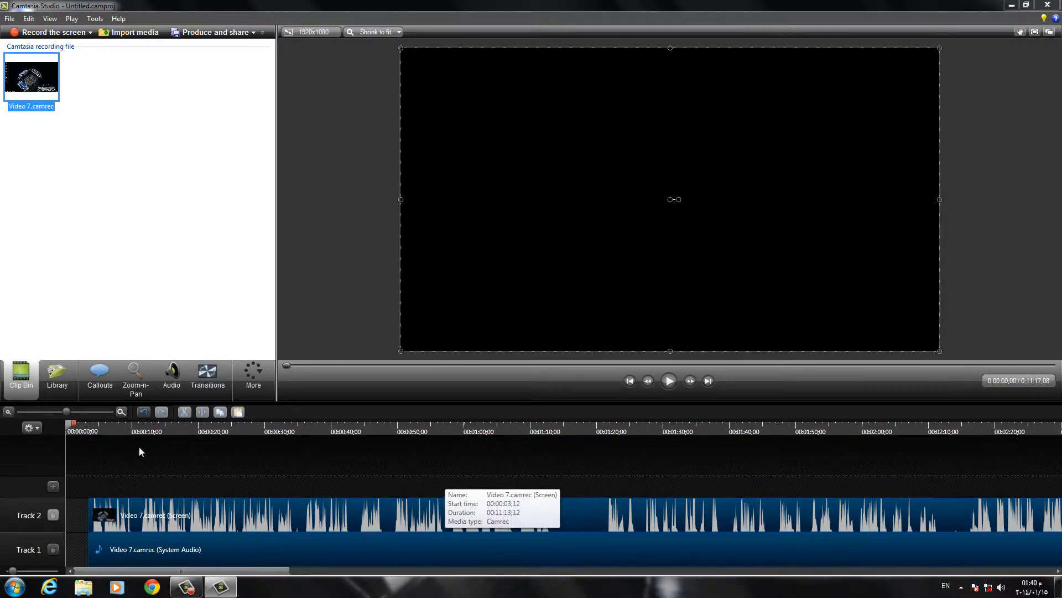
# Shift the Video 7 screen and system audio clips to the very start of the timeline
pyautogui.click(121, 412)
pyautogui.click(121, 411)
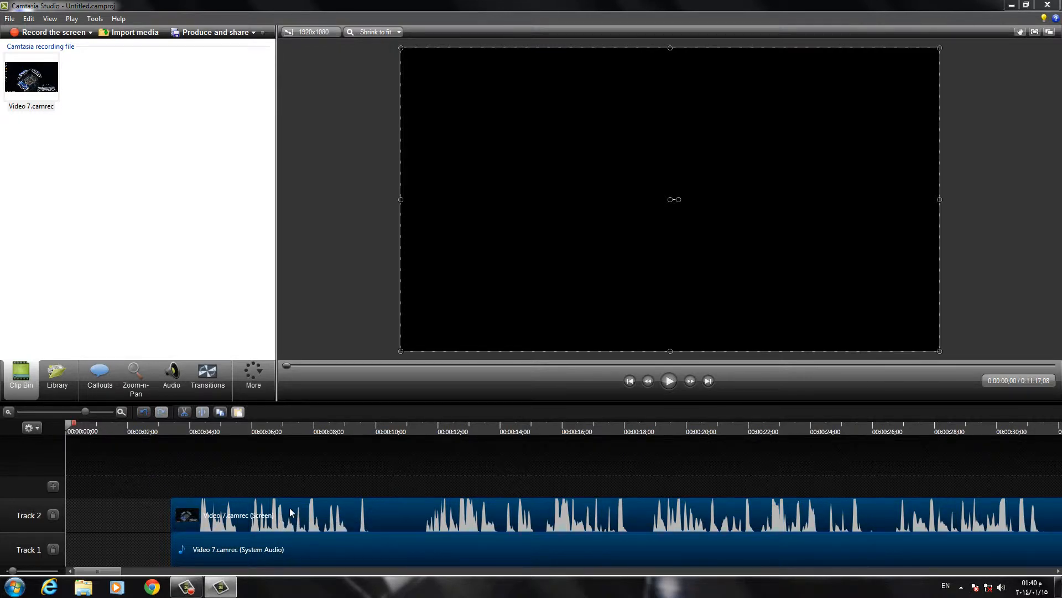
pyautogui.moveTo(291, 511); pyautogui.dragTo(173, 533)
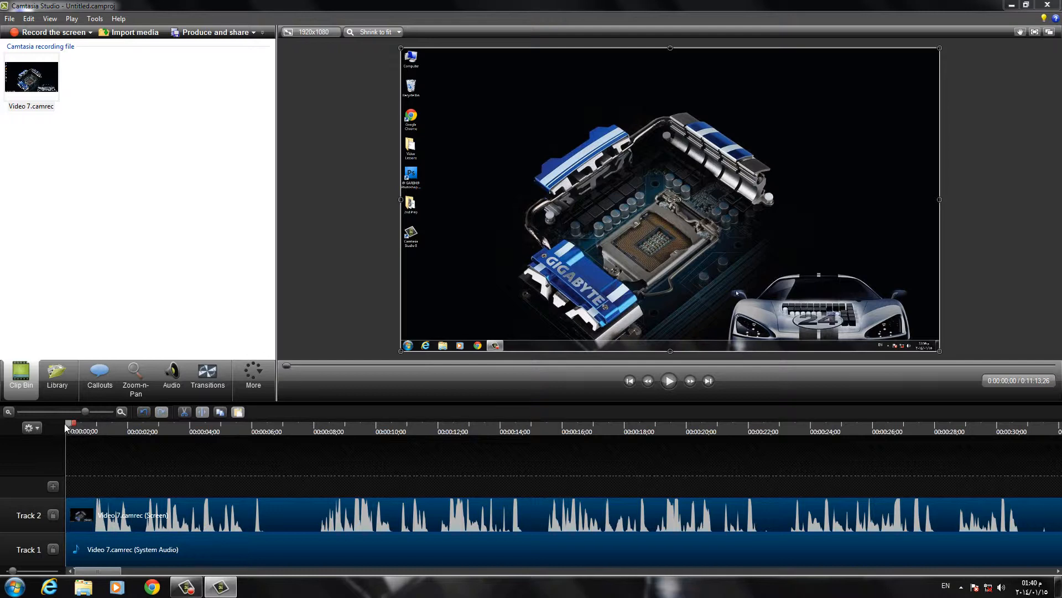
# Cut the section from 0:00:00;00 to 0:00:26;01 out of both tracks
pyautogui.moveTo(71, 425); pyautogui.dragTo(21, 463)
pyautogui.moveTo(77, 426); pyautogui.dragTo(885, 446)
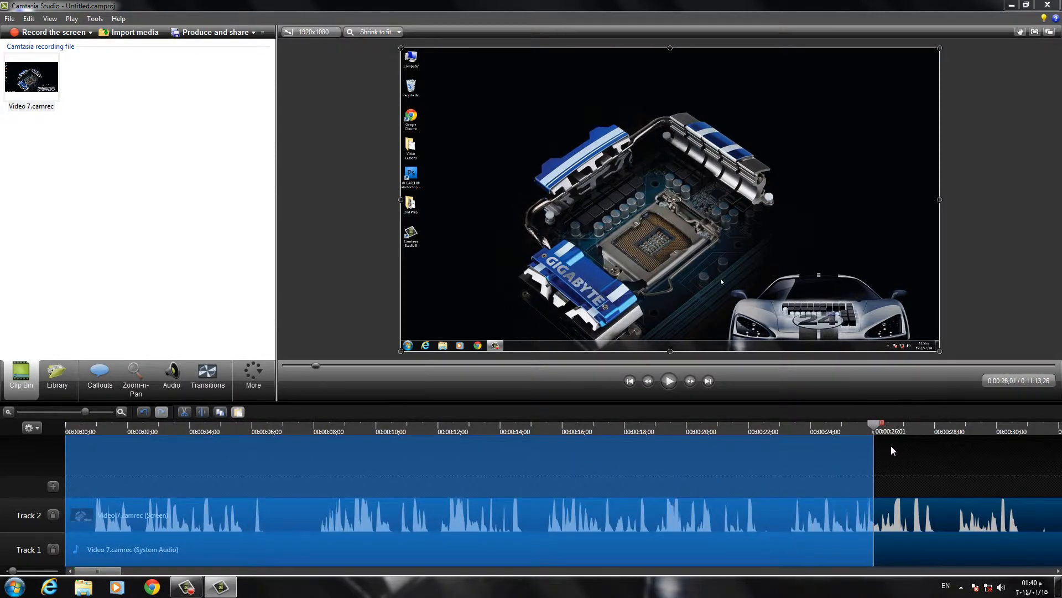
pyautogui.click(191, 414)
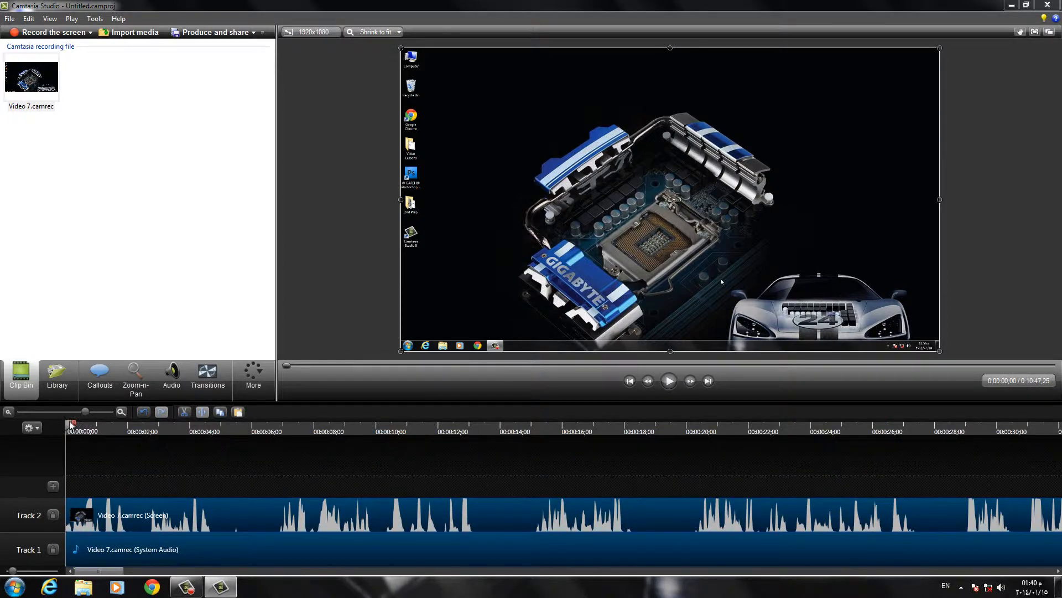
# Cut the section from the start to 0:03:29;02, where PowerPoint 2010 is loading, out of both tracks
pyautogui.click(12, 413)
pyautogui.click(13, 412)
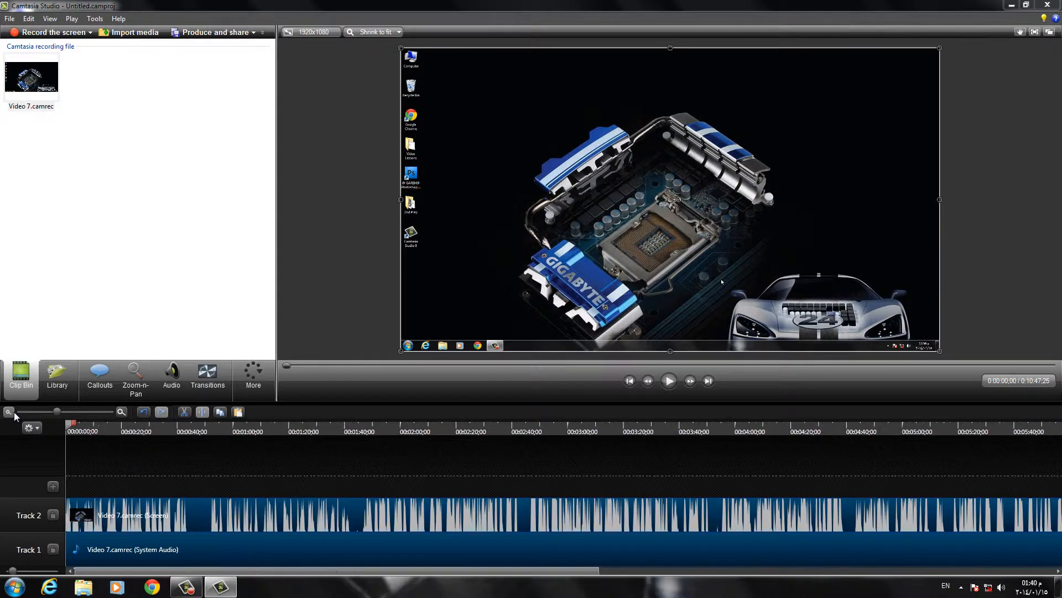
pyautogui.click(14, 412)
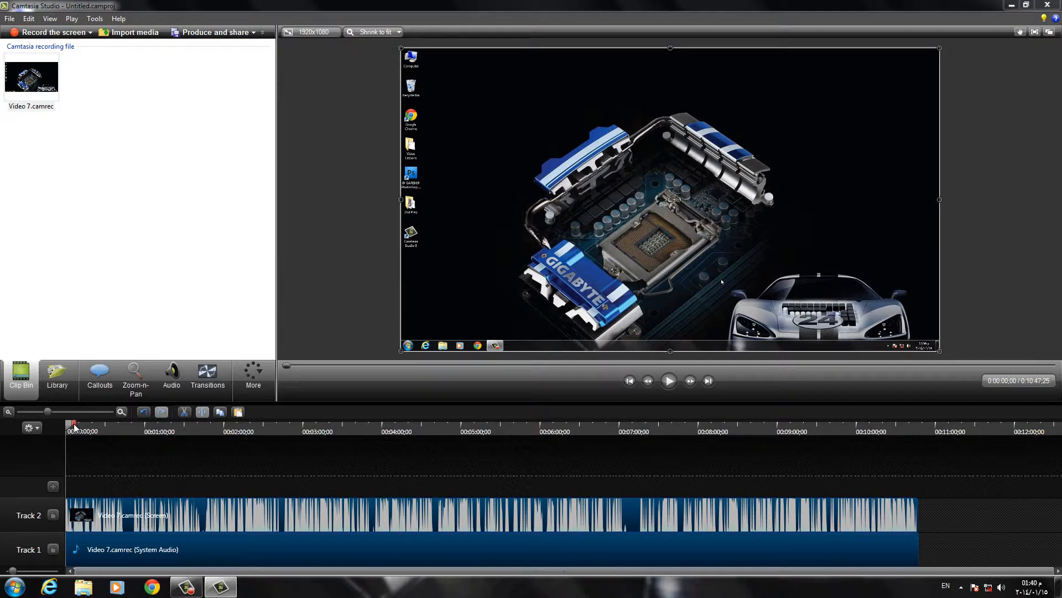
pyautogui.moveTo(74, 427); pyautogui.dragTo(351, 446)
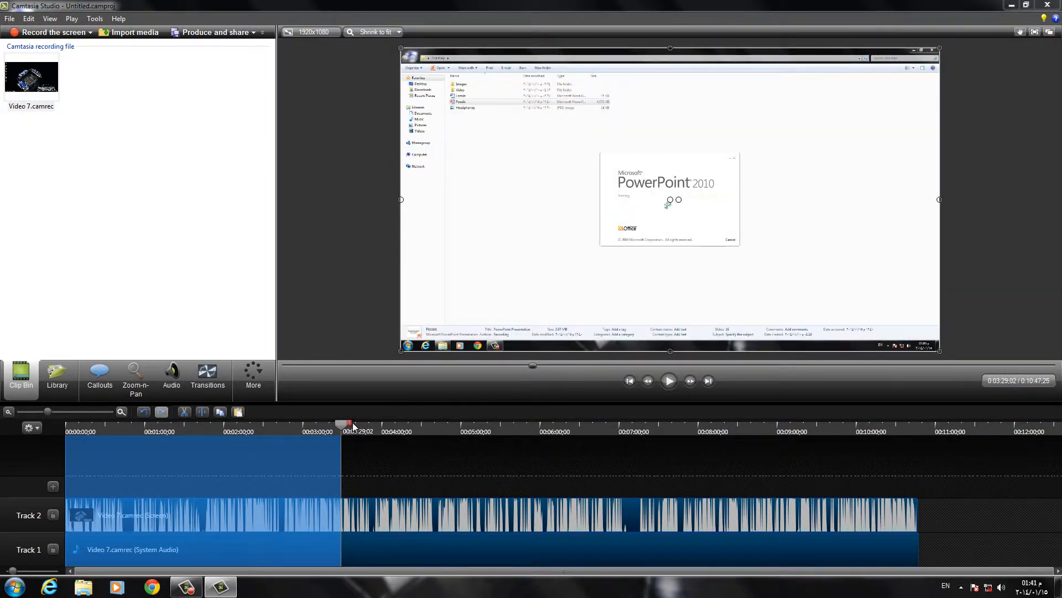
pyautogui.click(190, 412)
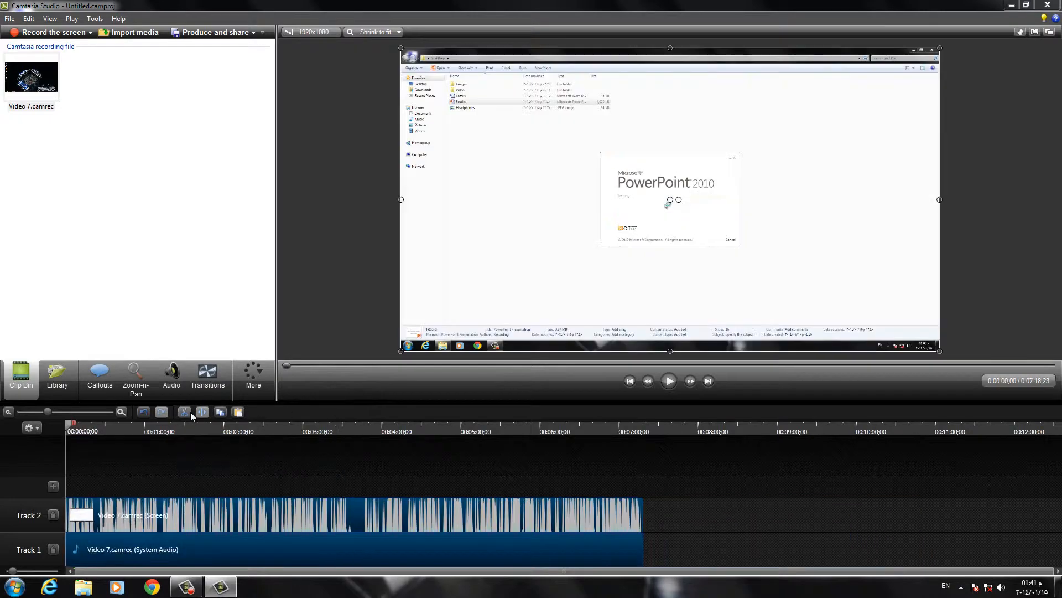
# Preview the opening of the recording and cut about the first 11.5 seconds, before the Unit 3 title appears, from both tracks
pyautogui.click(124, 413)
pyautogui.click(124, 413)
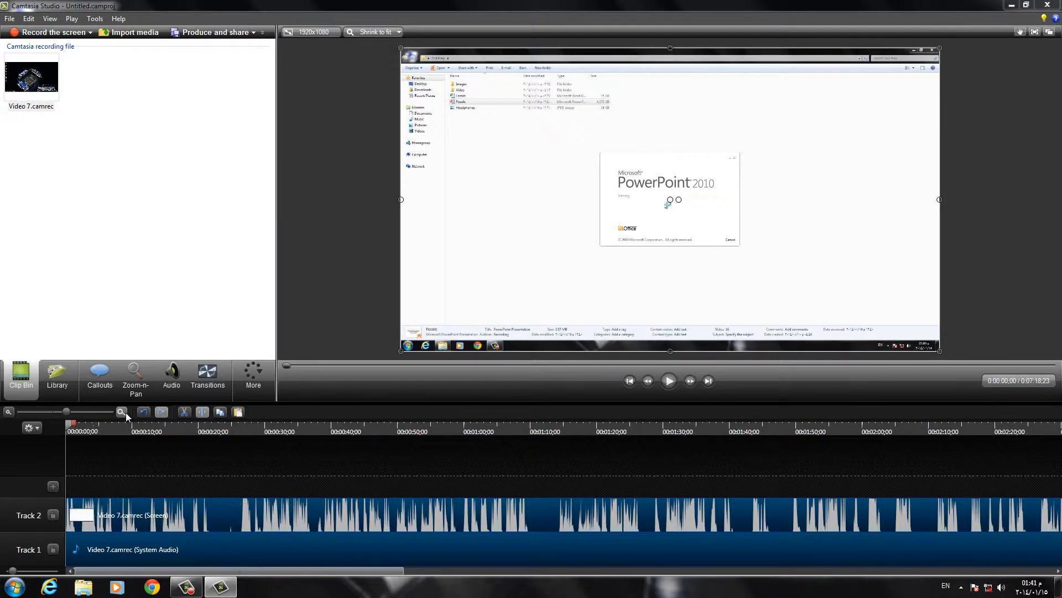
pyautogui.click(124, 412)
pyautogui.click(123, 412)
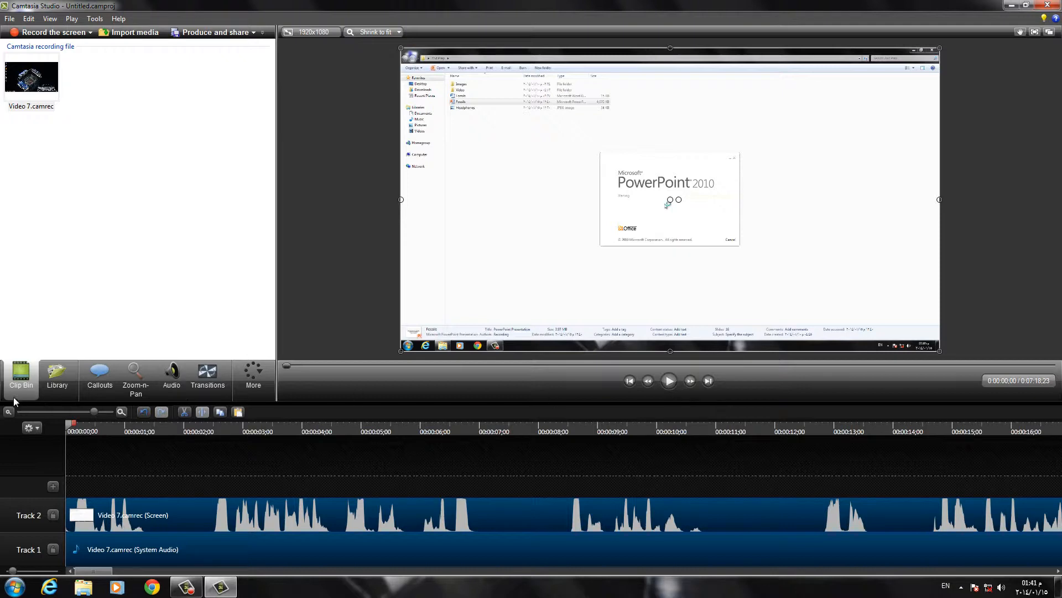
pyautogui.click(121, 412)
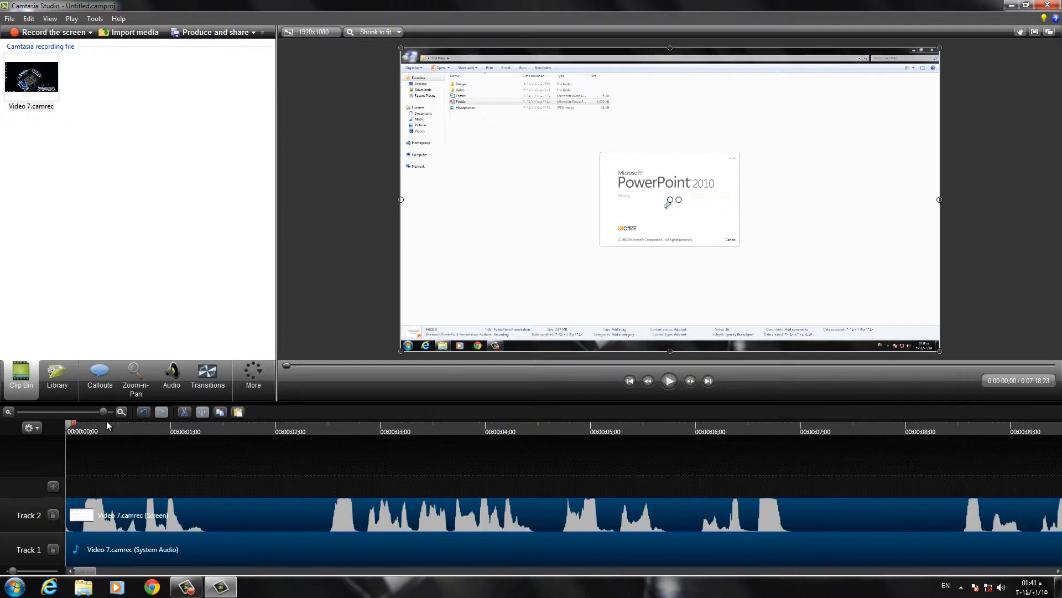
pyautogui.click(9, 412)
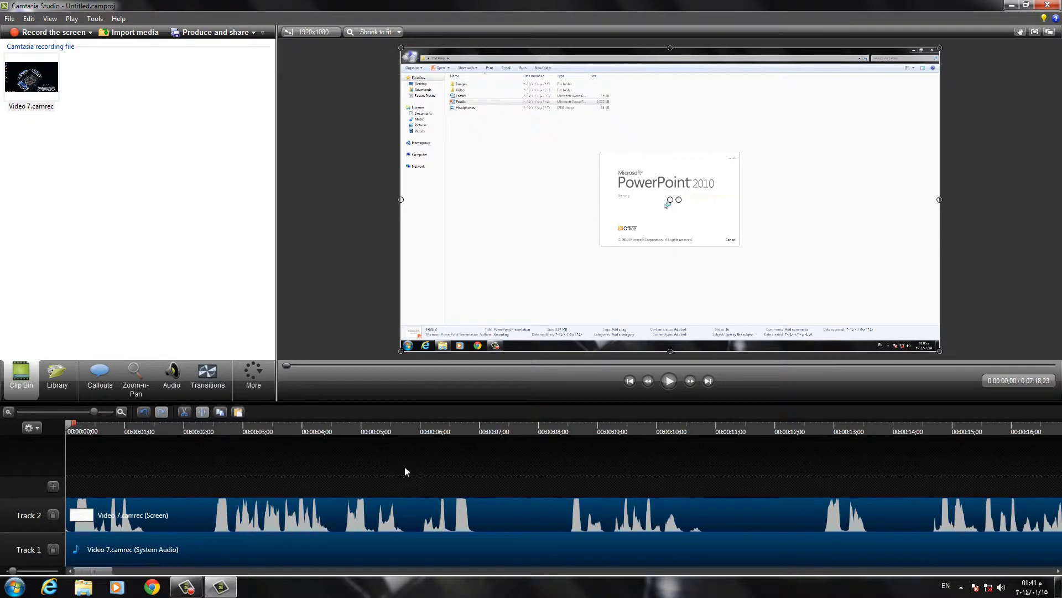
pyautogui.click(669, 380)
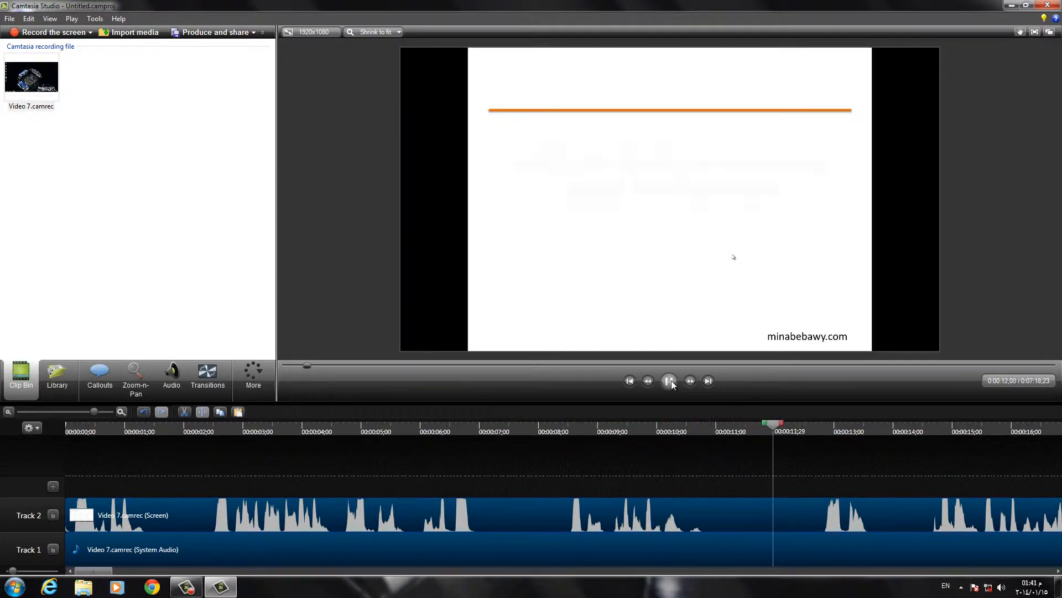
pyautogui.click(671, 380)
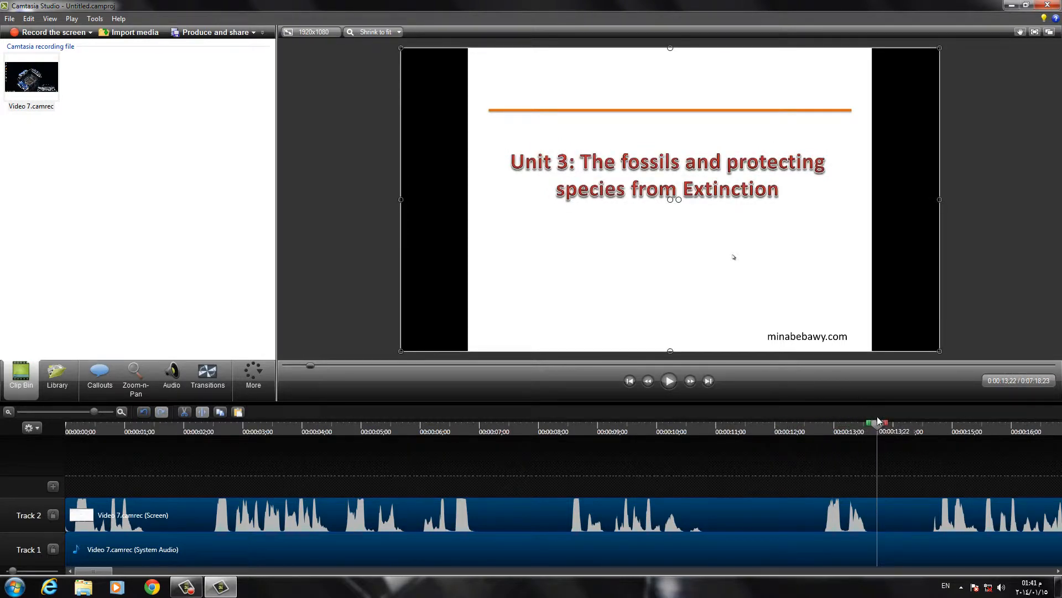
pyautogui.moveTo(879, 422)
pyautogui.mouseDown()
pyautogui.moveTo(767, 443)
pyautogui.moveTo(736, 423)
pyautogui.moveTo(96, 424)
pyautogui.mouseUp()
pyautogui.moveTo(1, 473); pyautogui.dragTo(1, 492)
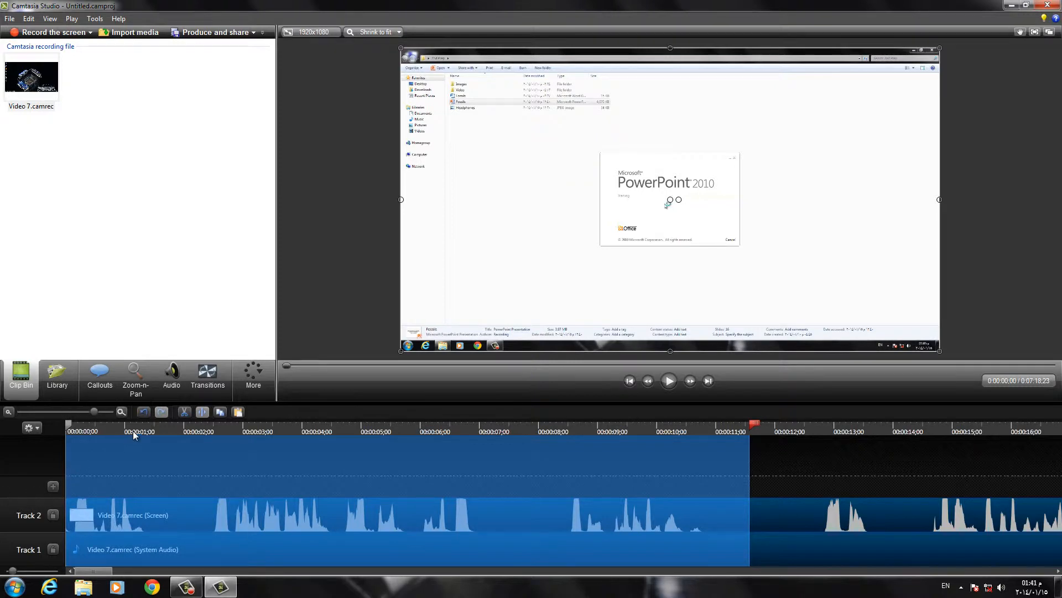
pyautogui.click(184, 412)
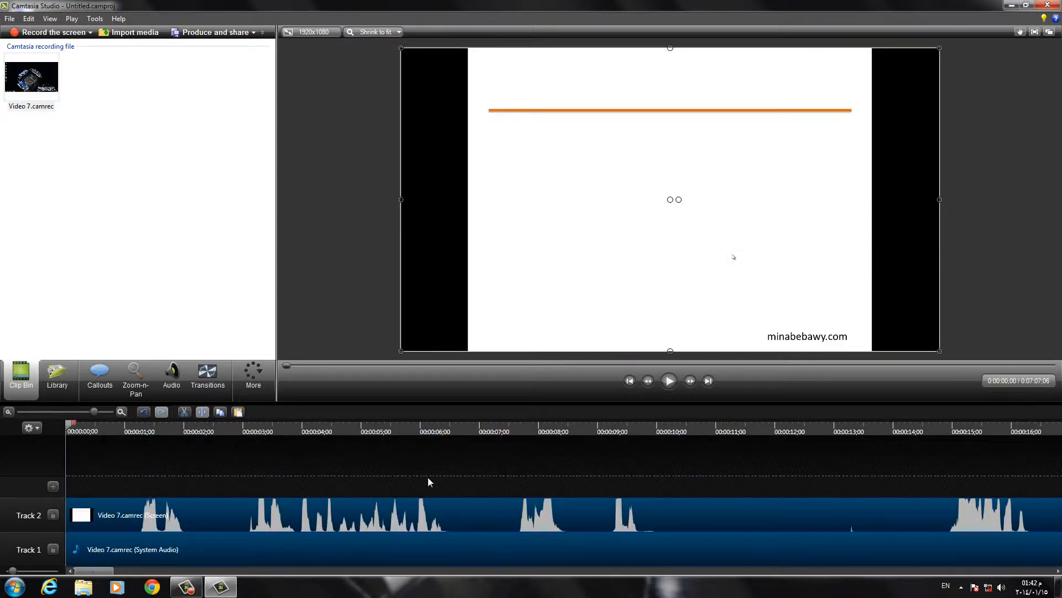
# Play the recording from the start into the Fossils slide, then return the playhead to 0:00:16;25 and show the preceding section
pyautogui.click(674, 383)
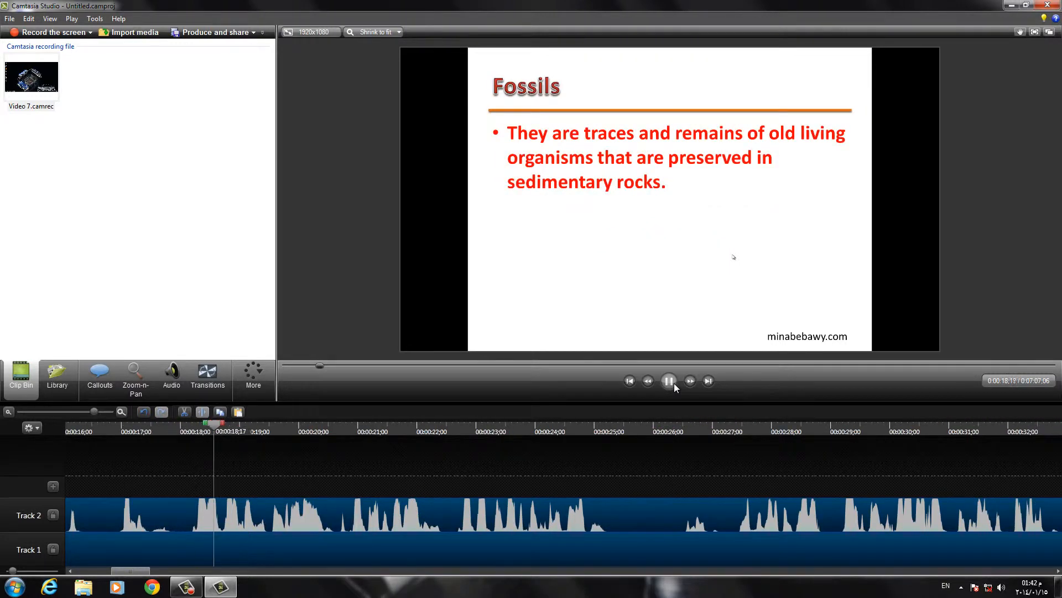
pyautogui.click(674, 383)
pyautogui.click(111, 446)
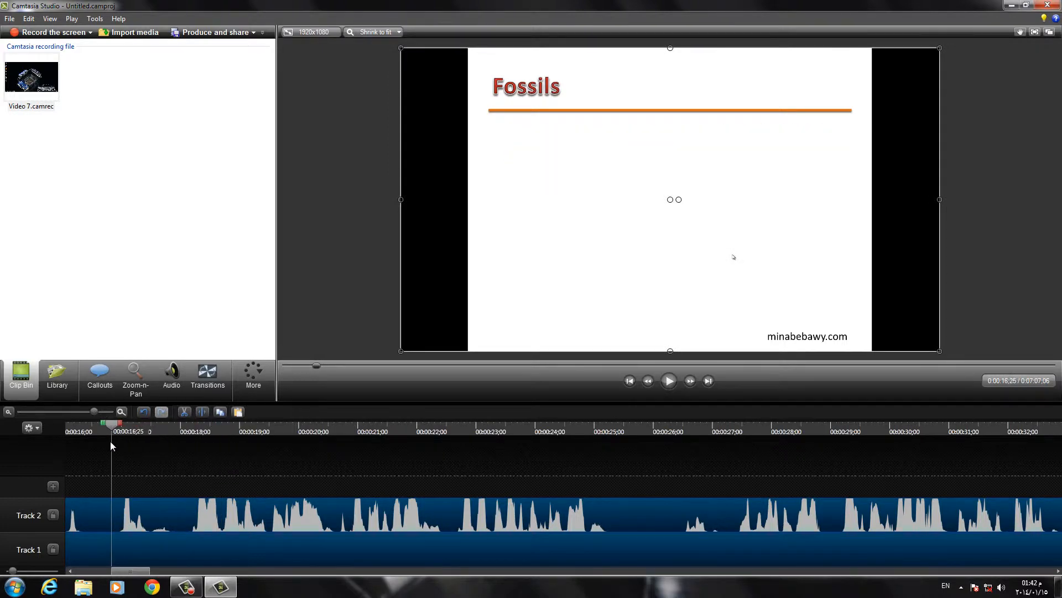
pyautogui.moveTo(126, 571); pyautogui.dragTo(108, 574)
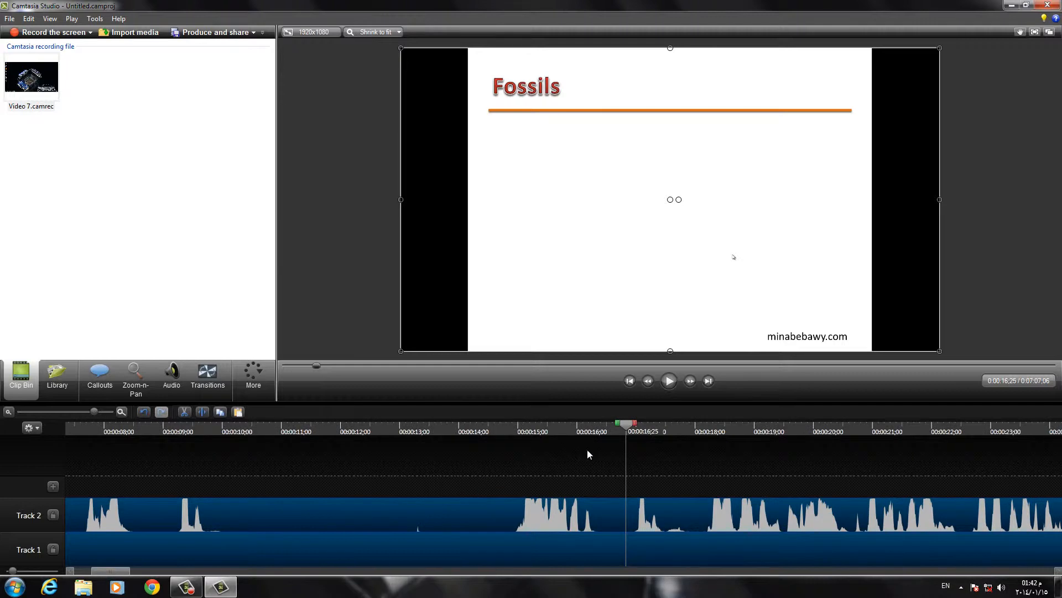